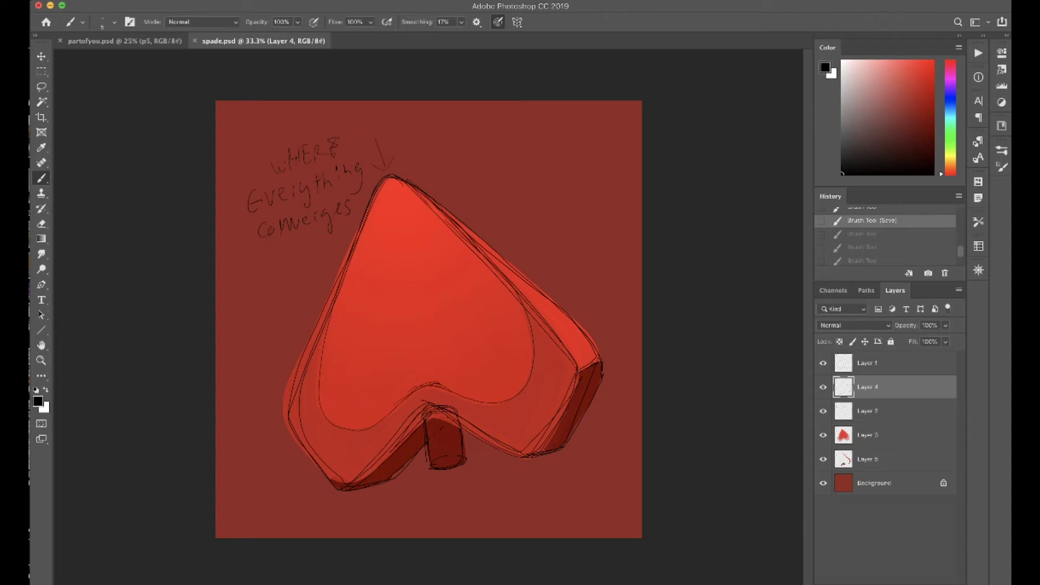
Add a new layer and hand-letter red 'SPADE V.2!' with two hearts beside the spade
{"action": "key", "text": "ctrl+shift+alt+n"}
{"action": "left_click", "coordinate": [115, 22]}
{"action": "left_click", "coordinate": [379, 271], "text": "alt"}
{"action": "left_click", "coordinate": [115, 21]}
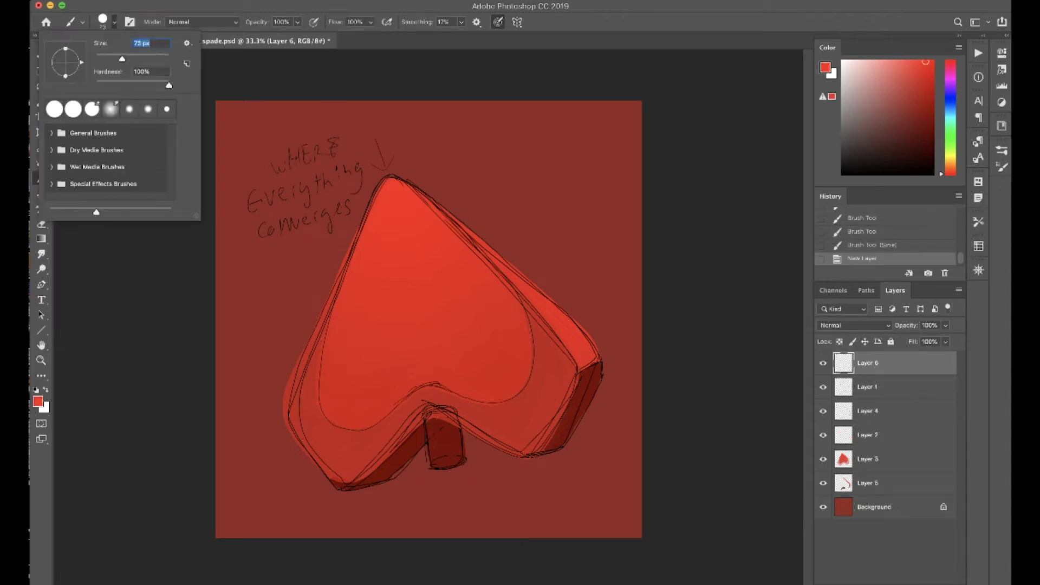
{"action": "key", "text": "Return"}
{"action": "left_click_drag", "start_coordinate": [458, 134], "coordinate": [445, 156]}
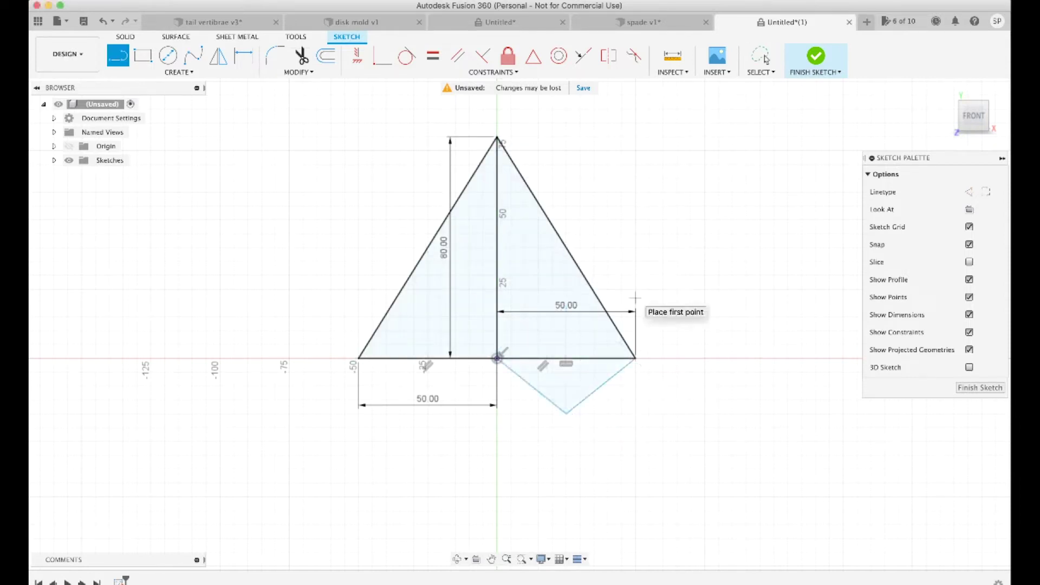
Close the V triangle below the base's right corner, finish the sketch, and pick the base profiles
{"action": "left_click", "coordinate": [428, 414]}
{"action": "left_click", "coordinate": [497, 358]}
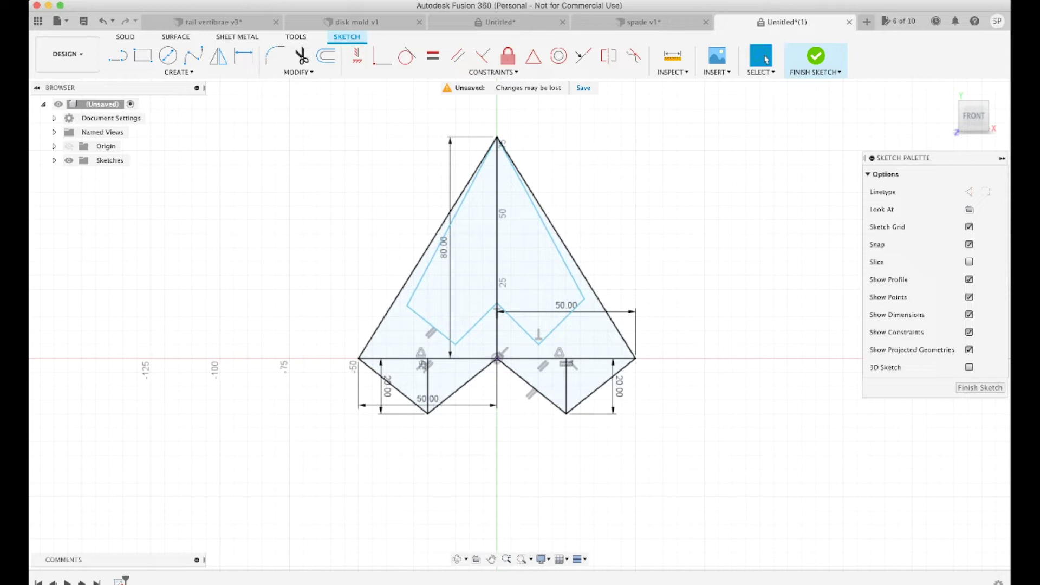
{"action": "left_click", "coordinate": [816, 57]}
{"action": "left_click", "coordinate": [434, 325]}
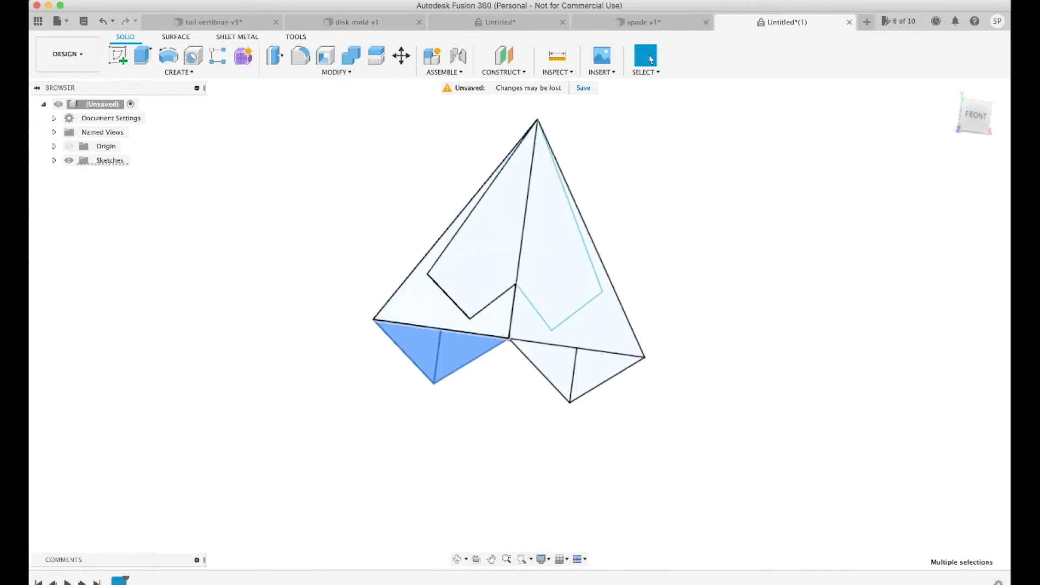
Extrude the base profiles and the upper inner profiles into Body1 and Body2
{"action": "key", "text": "e"}
{"action": "key", "text": "Return"}
{"action": "key", "text": "e"}
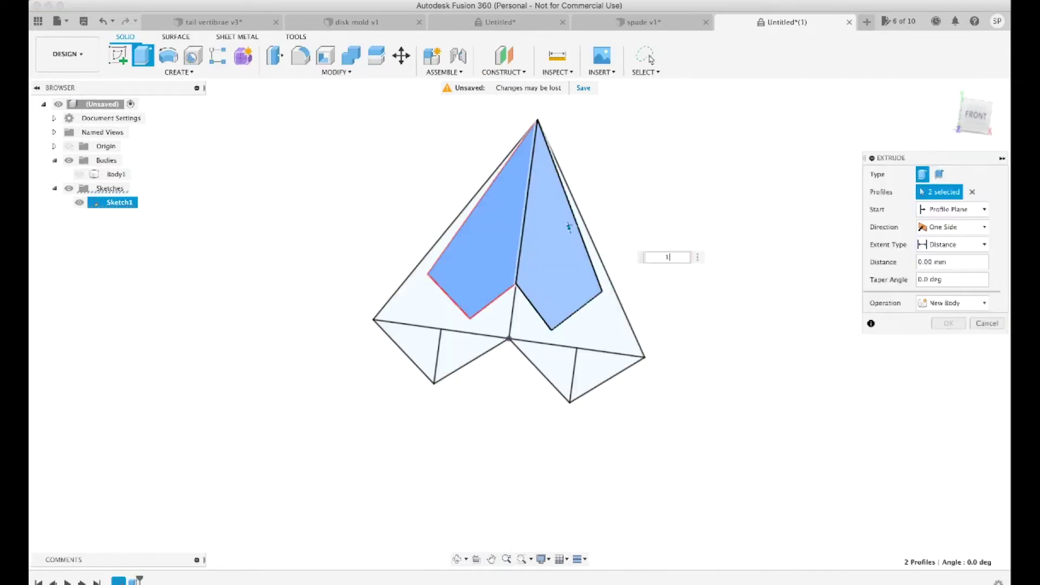
{"action": "key", "text": "Return"}
{"action": "scroll", "coordinate": [520, 271], "scroll_direction": "up", "scroll_amount": 5}
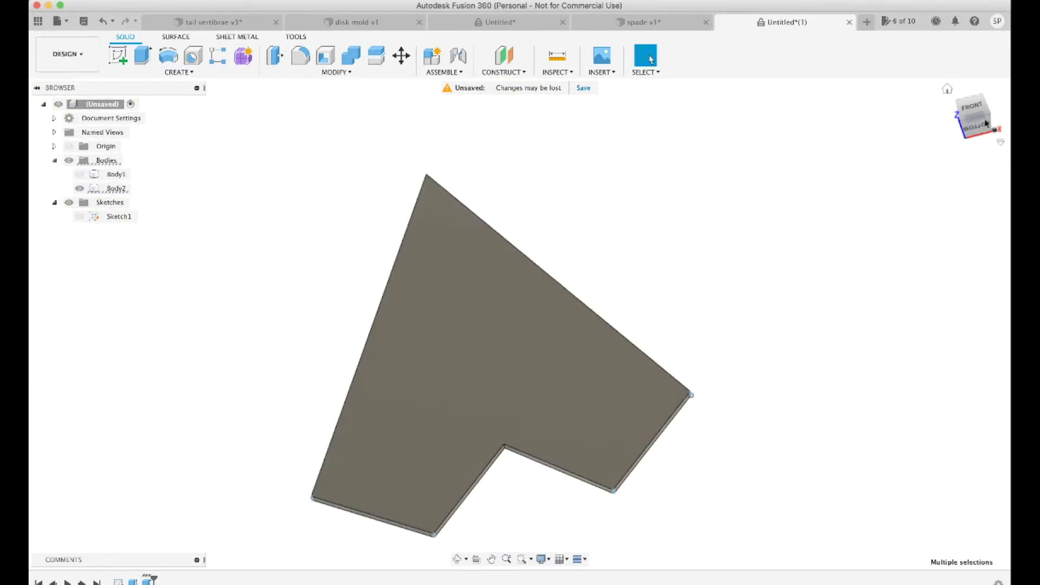
Fillet the four bottom lobe edges with a larger rounding
{"action": "key", "text": "f"}
{"action": "left_click_drag", "start_coordinate": [380, 402], "coordinate": [396, 401]}
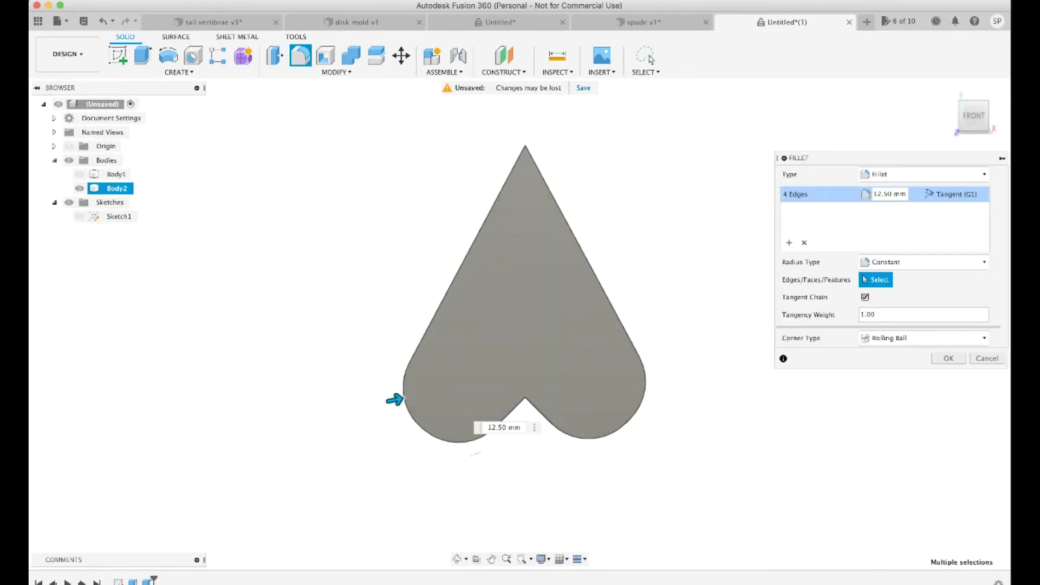
{"action": "key", "text": "Return"}
Draw curved spline sides along the spade's edges in Sketch2
{"action": "left_click", "coordinate": [579, 327]}
{"action": "middle_click_drag", "start_coordinate": [499, 263], "coordinate": [542, 260], "text": "shift"}
{"action": "left_click", "coordinate": [546, 266]}
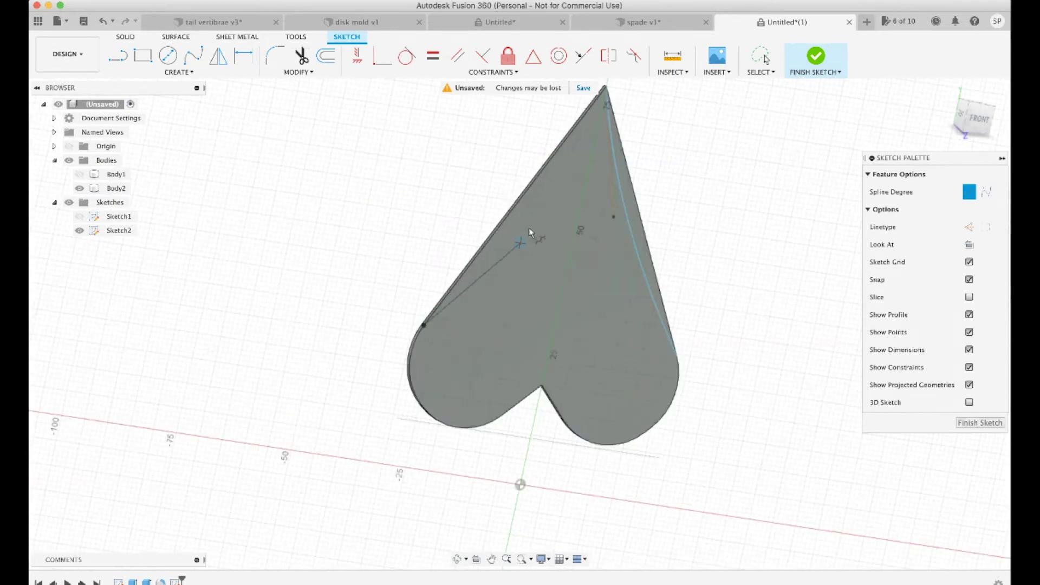
{"action": "left_click", "coordinate": [766, 59]}
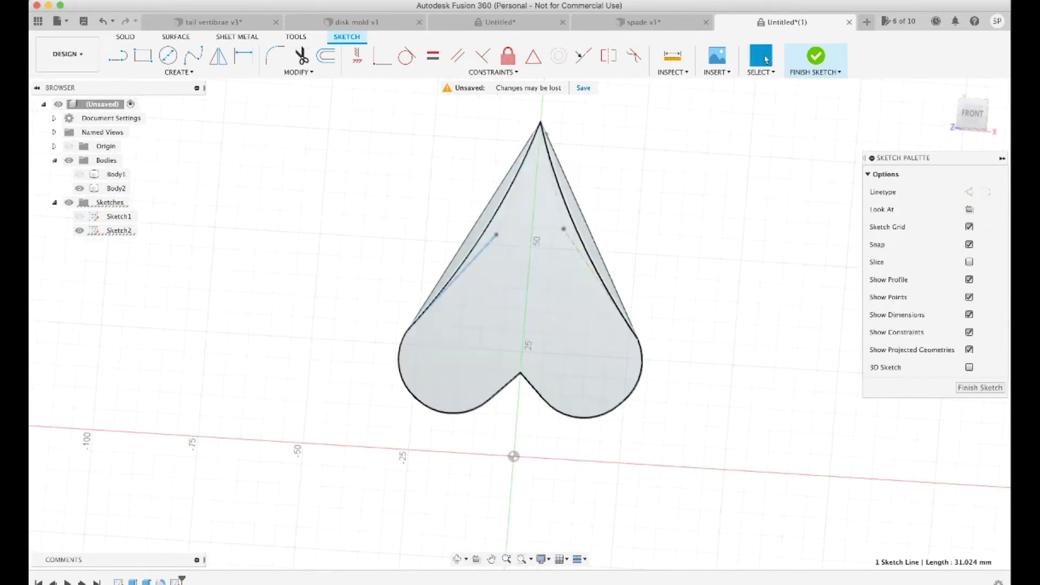
{"action": "left_click", "coordinate": [766, 60]}
{"action": "key", "text": "ctrl+z"}
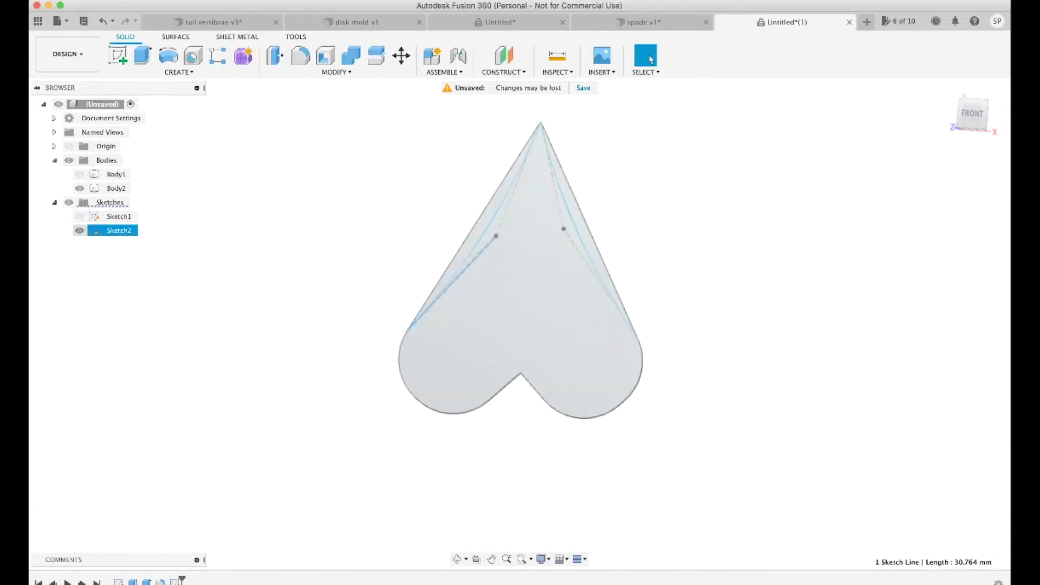
Fillet the outer body's lobe edges, then edit that fillet to 20 mm
{"action": "key", "text": "f"}
{"action": "key", "text": "Return"}
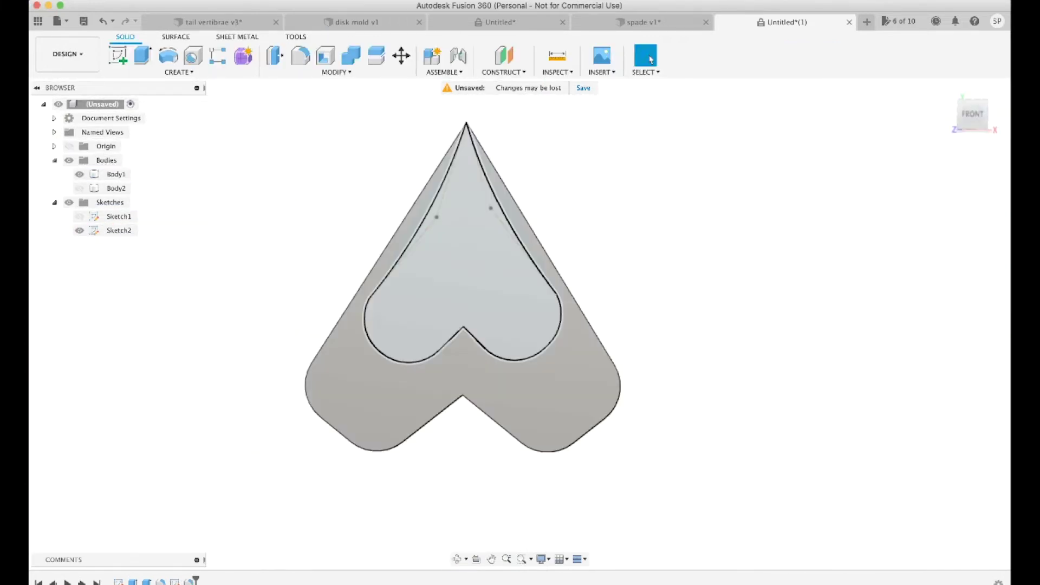
{"action": "right_click", "coordinate": [190, 581]}
{"action": "left_click", "coordinate": [220, 478]}
{"action": "key", "text": "Return"}
Undo the 20 mm change and set the fillet radius to 12.5 mm
{"action": "key", "text": "ctrl+z"}
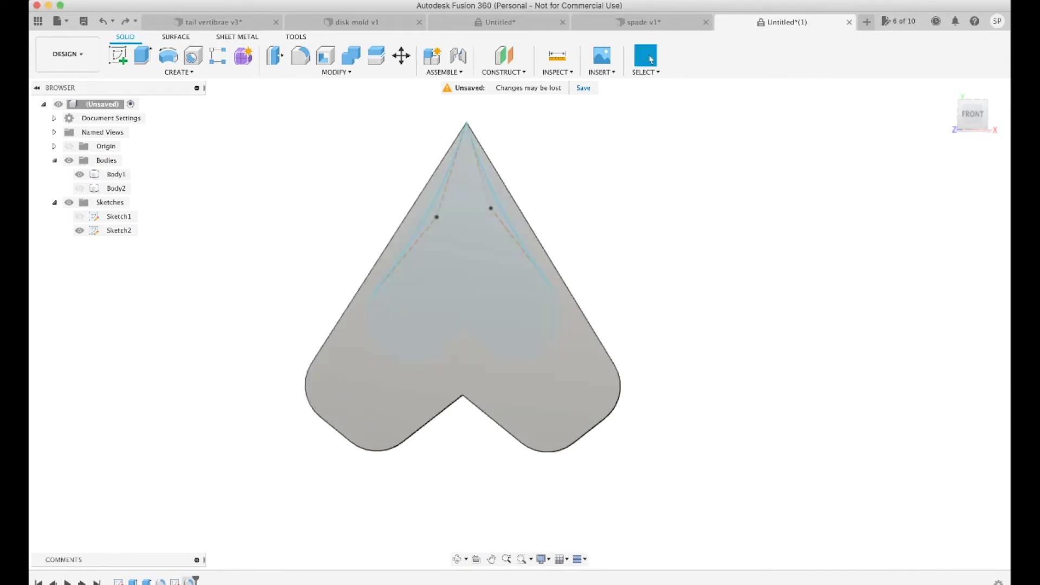
{"action": "right_click", "coordinate": [189, 581]}
{"action": "left_click", "coordinate": [220, 478]}
{"action": "key", "text": "Return"}
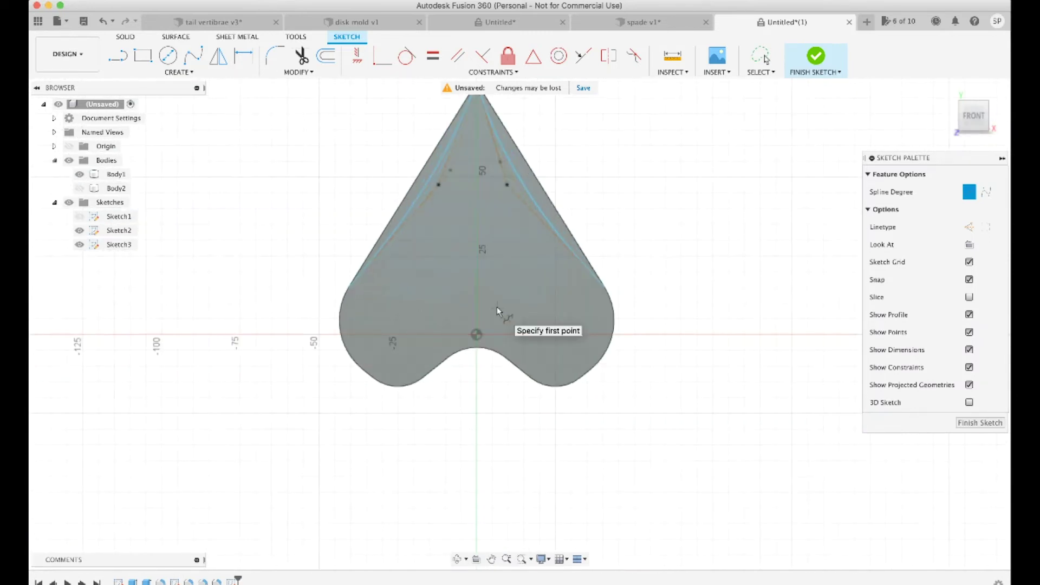
End the spline, select Sketch3's profiles, and view the spade from above
{"action": "scroll", "coordinate": [498, 311], "scroll_direction": "up", "scroll_amount": 2}
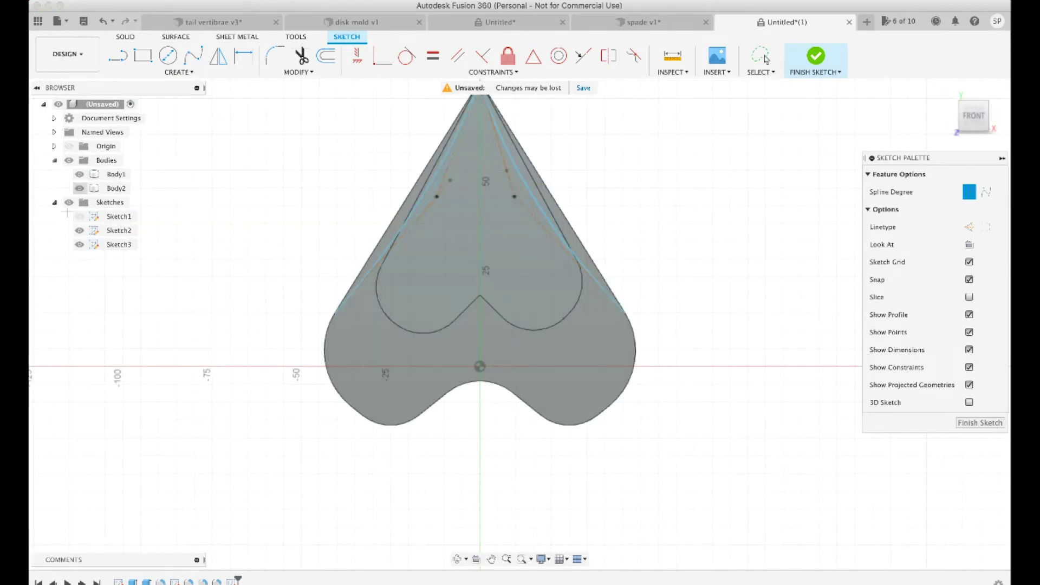
{"action": "scroll", "coordinate": [515, 219], "scroll_direction": "down", "scroll_amount": 1}
{"action": "key", "text": "Escape"}
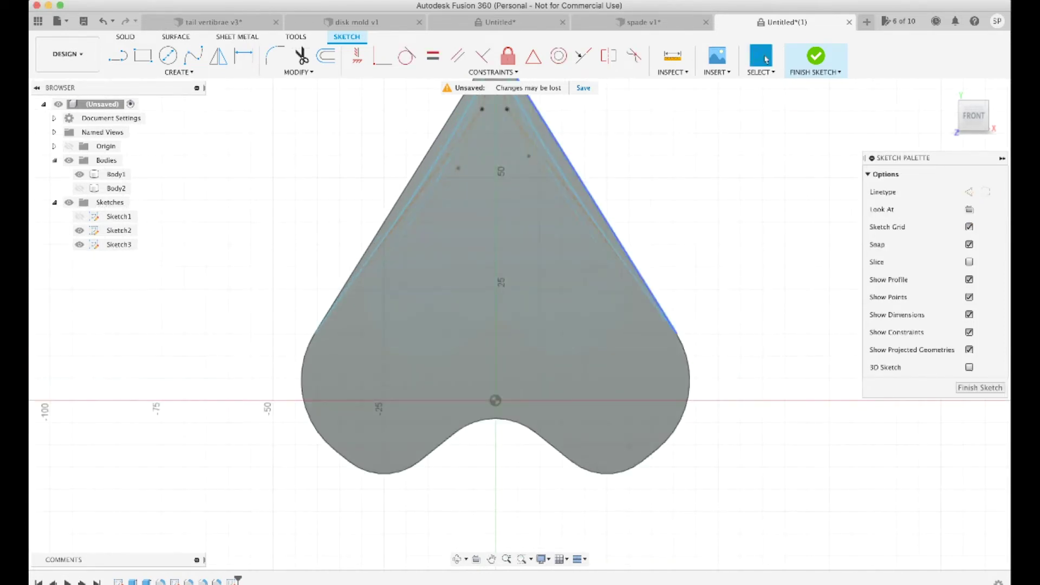
{"action": "scroll", "coordinate": [486, 100], "scroll_direction": "up", "scroll_amount": 5}
{"action": "left_click", "coordinate": [487, 100]}
{"action": "middle_click_drag", "start_coordinate": [486, 100], "coordinate": [497, 272], "text": "shift"}
{"action": "scroll", "coordinate": [460, 260], "scroll_direction": "up", "scroll_amount": 5}
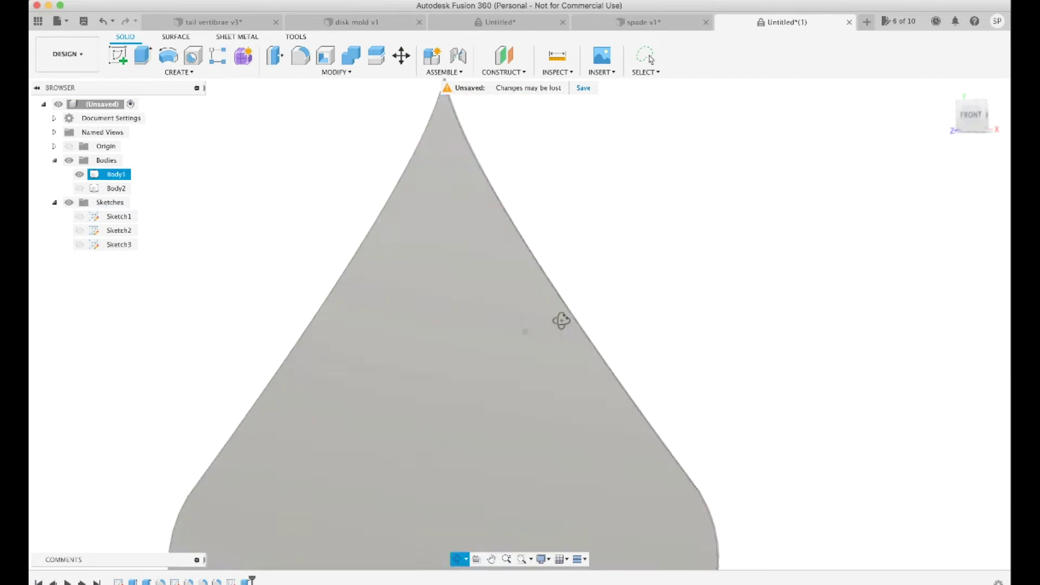
{"action": "scroll", "coordinate": [480, 163], "scroll_direction": "up", "scroll_amount": 2}
{"action": "scroll", "coordinate": [480, 157], "scroll_direction": "up", "scroll_amount": 3}
Round the spade's pointed tip with a small fillet, then switch to lasso selection
{"action": "key", "text": "f"}
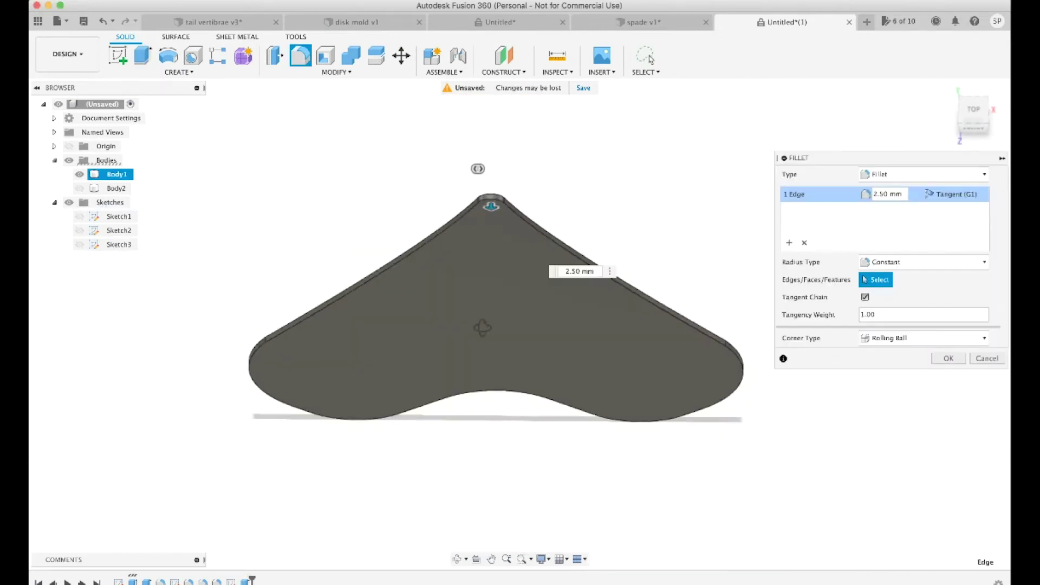
{"action": "key", "text": "Return"}
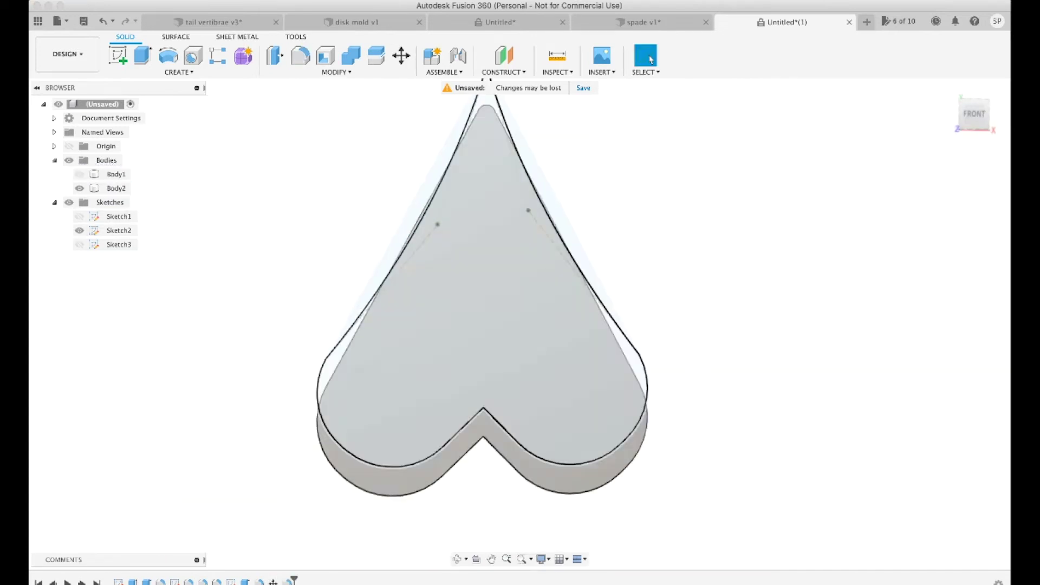
{"action": "key", "text": "2"}
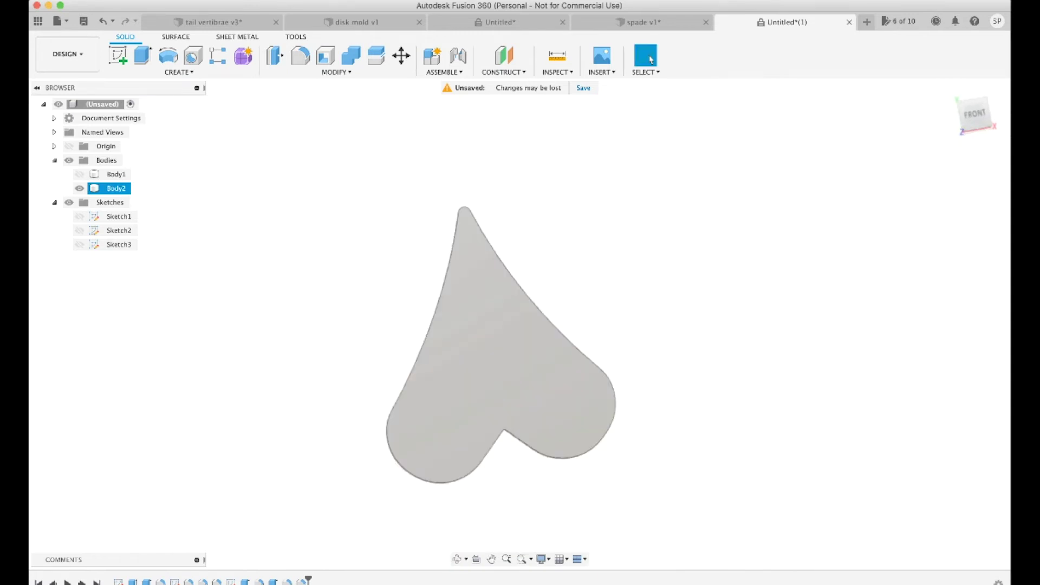
Move the inner heart body (Body2) -5 mm in Y
{"action": "key", "text": "m"}
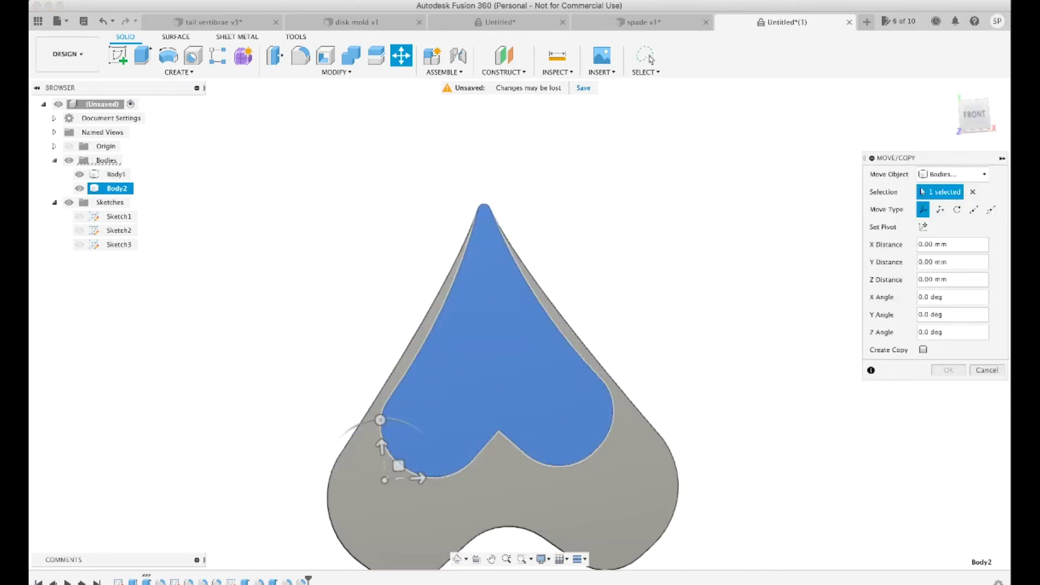
{"action": "left_click_drag", "start_coordinate": [382, 446], "coordinate": [386, 403]}
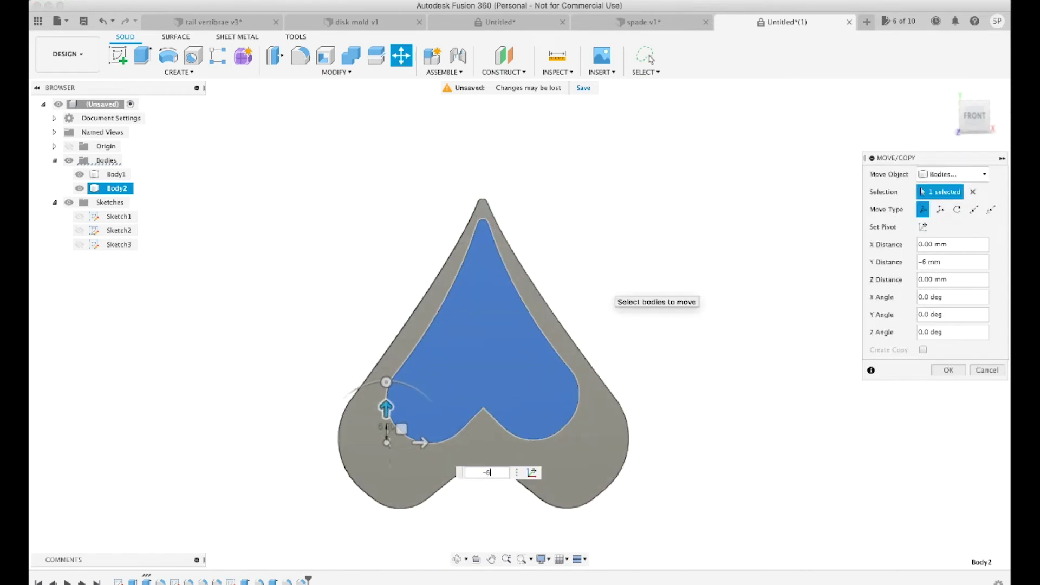
{"action": "key", "text": "Return"}
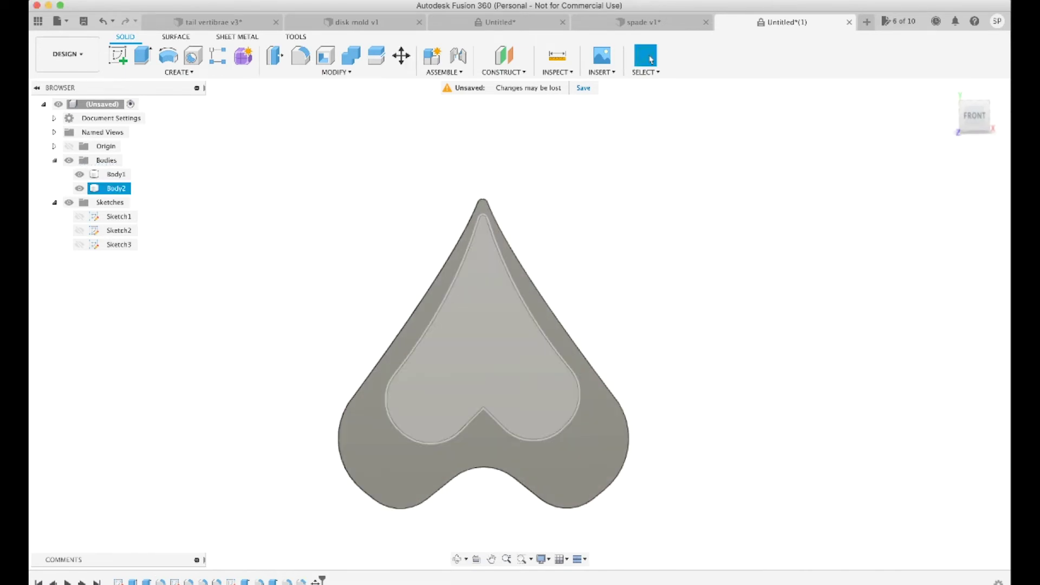
Create Sketch4 on the spade's front face, then Sketch5, finishing both
{"action": "left_click", "coordinate": [462, 352]}
{"action": "middle_click_drag", "start_coordinate": [461, 351], "coordinate": [639, 285], "text": "shift"}
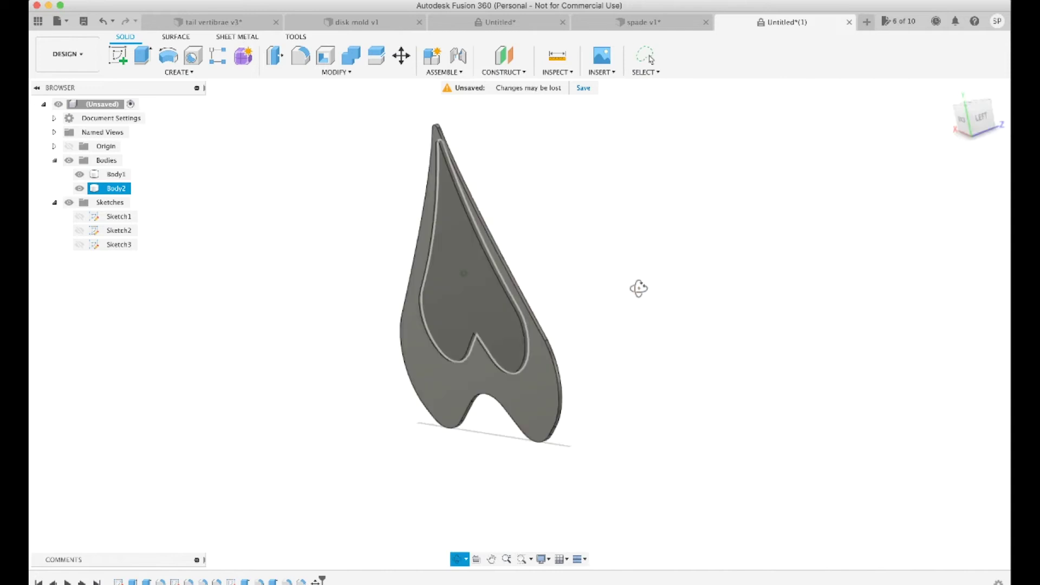
{"action": "left_click", "coordinate": [117, 55]}
{"action": "left_click", "coordinate": [815, 53]}
{"action": "left_click", "coordinate": [79, 174]}
{"action": "left_click", "coordinate": [117, 55]}
{"action": "left_click", "coordinate": [815, 54]}
{"action": "left_click", "coordinate": [79, 188]}
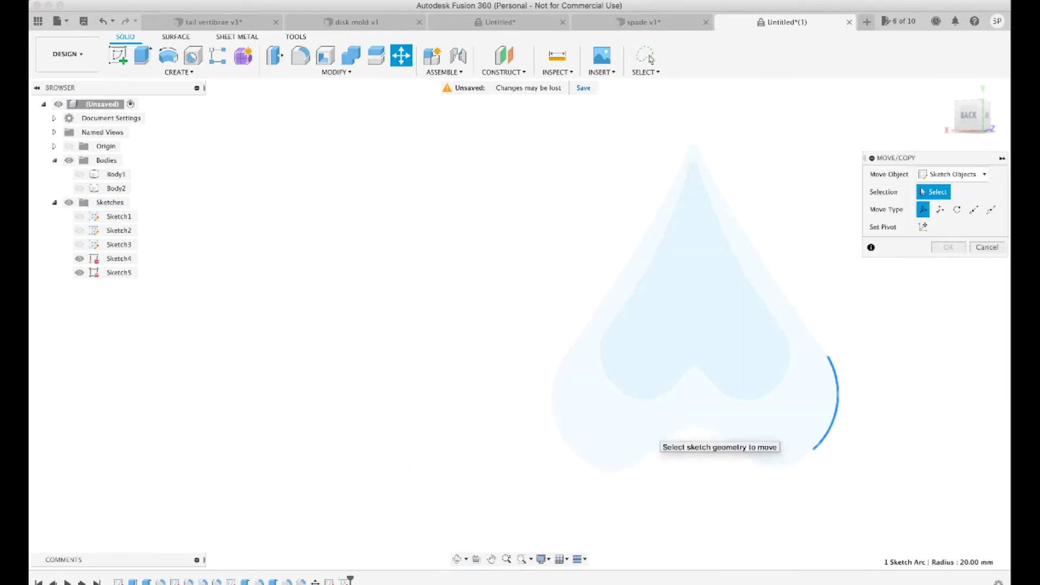
Start moving the spade geometry while checking it face-on and edge-on
{"action": "key", "text": "m"}
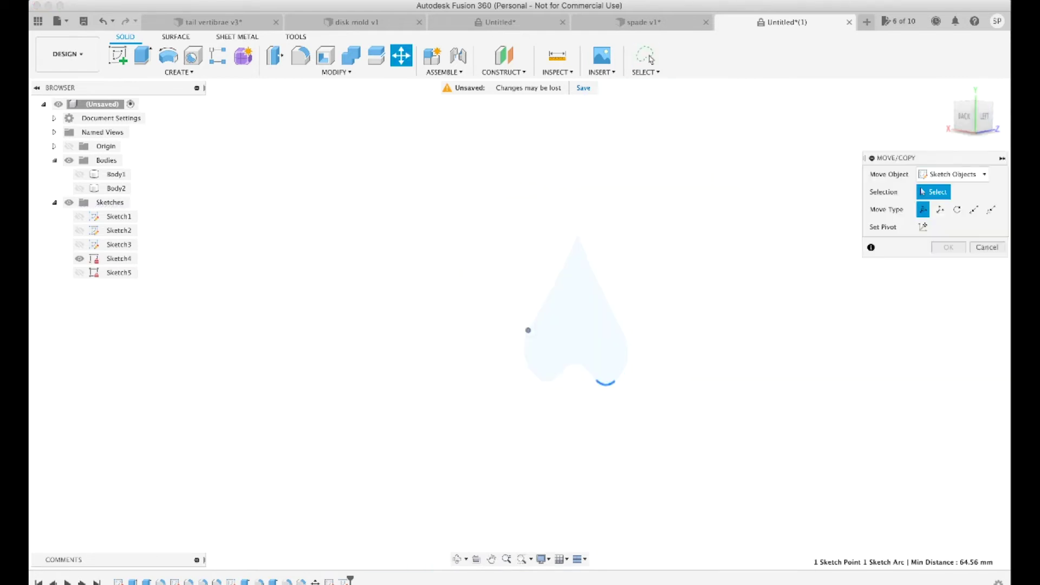
{"action": "middle_click_drag", "start_coordinate": [517, 341], "coordinate": [547, 324], "text": "shift"}
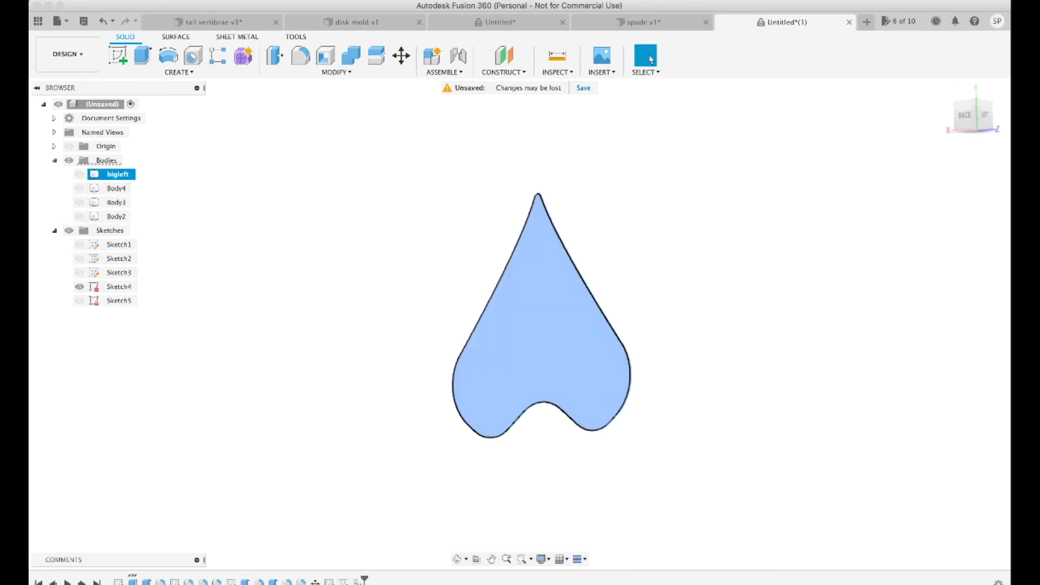
{"action": "left_click_drag", "start_coordinate": [400, 223], "coordinate": [325, 224]}
{"action": "type", "text": "8"}
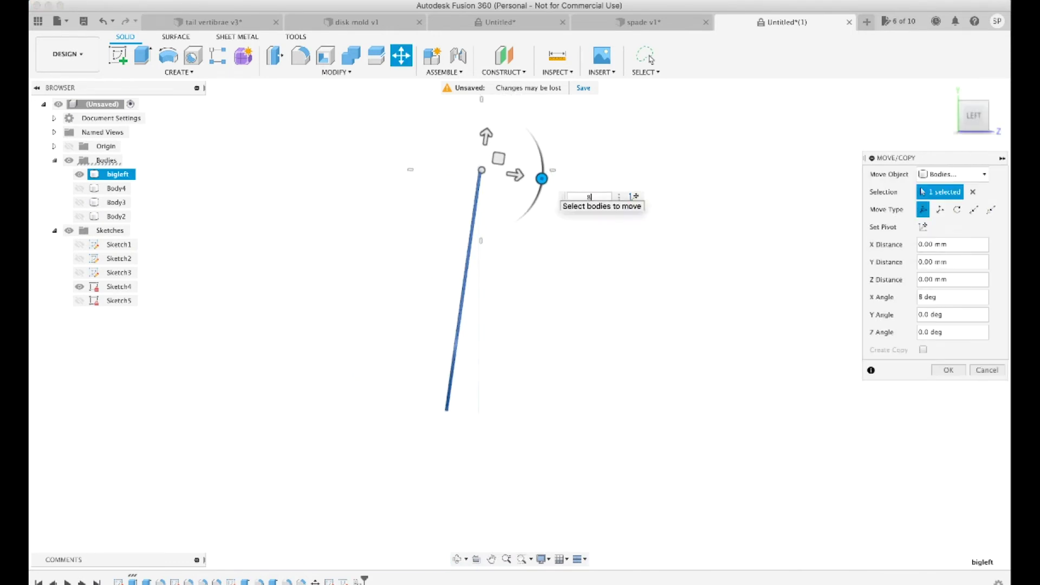
Apply the 8° tilt to bigleft and tilt Body3 by 10 degrees
{"action": "key", "text": "Return"}
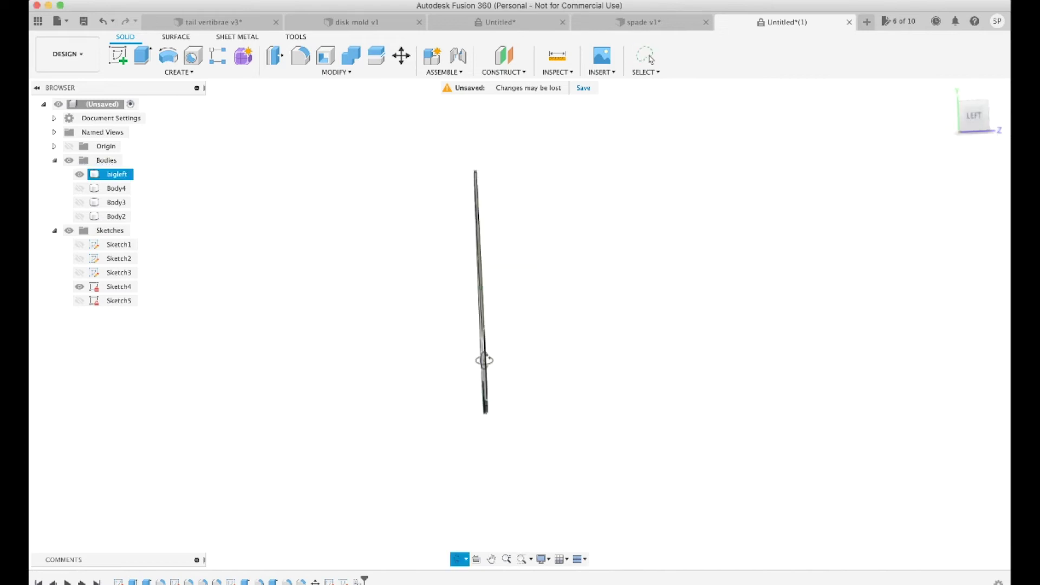
{"action": "left_click", "coordinate": [117, 202]}
{"action": "key", "text": "m"}
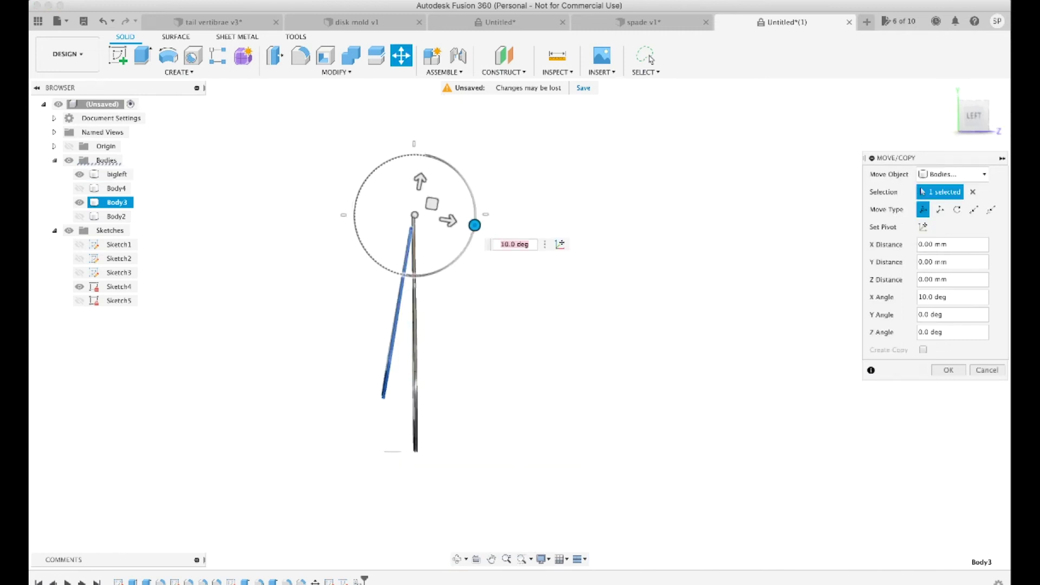
{"action": "left_click", "coordinate": [650, 58]}
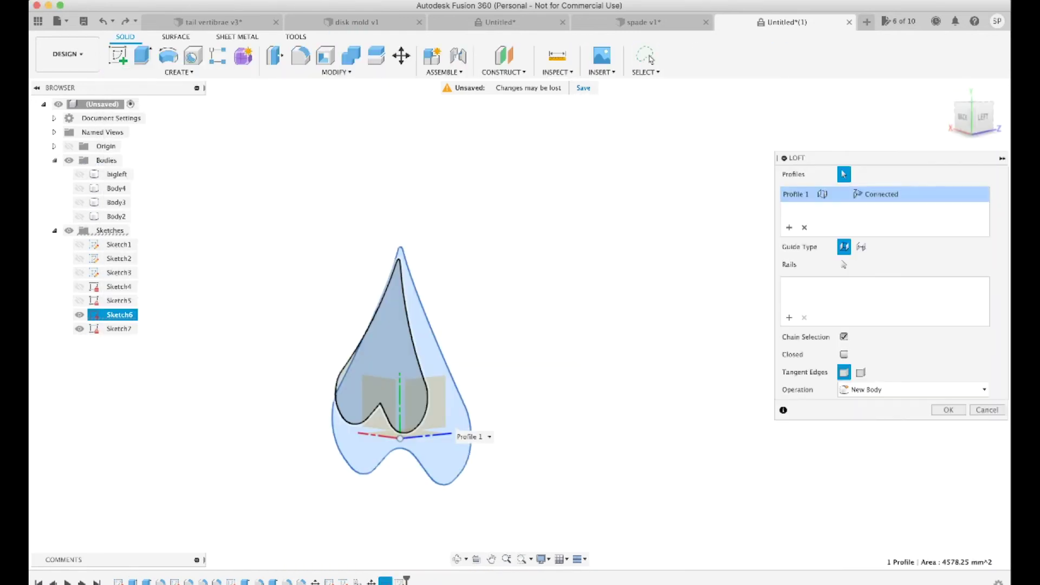
Loft the two tilted spade profiles into one solid and open a history feature's options
{"action": "mouse_move", "coordinate": [539, 330]}
{"action": "middle_mouse_down", "text": "shift"}
{"action": "mouse_move", "coordinate": [299, 238]}
{"action": "mouse_move", "coordinate": [303, 162]}
{"action": "mouse_move", "coordinate": [459, 341]}
{"action": "middle_mouse_up", "text": "shift"}
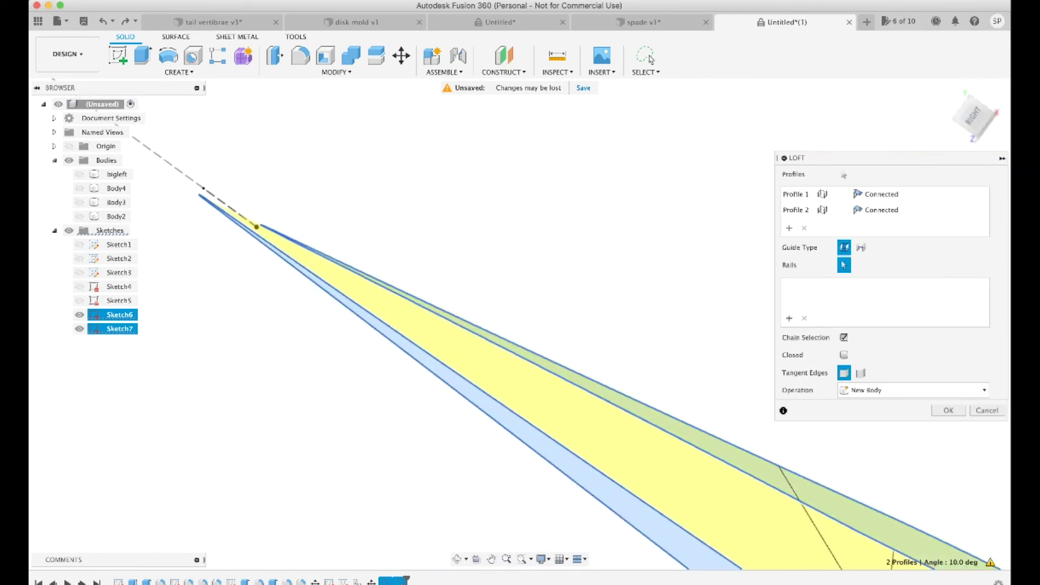
{"action": "left_click", "coordinate": [651, 59]}
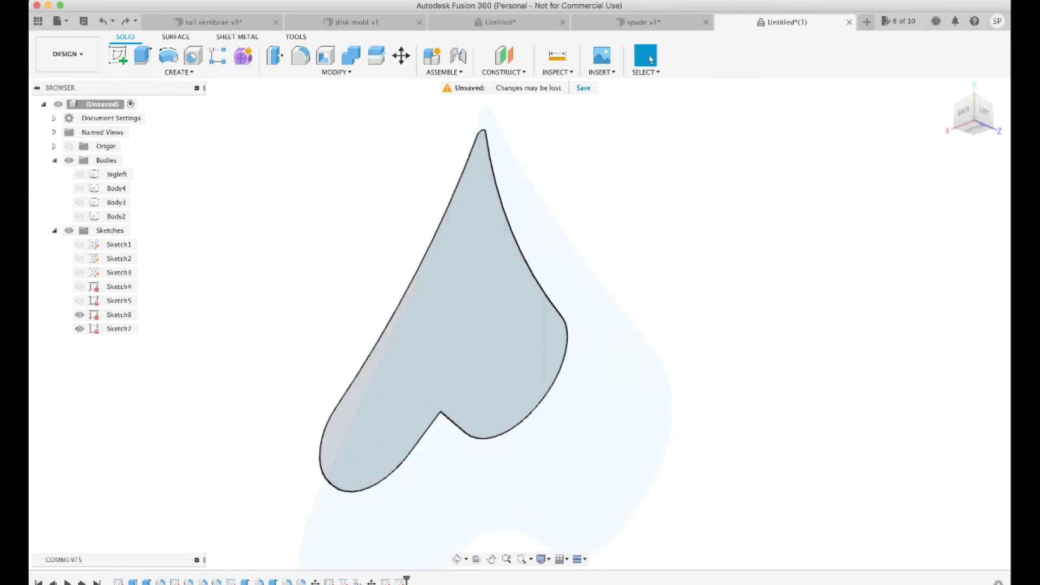
{"action": "middle_click_drag", "start_coordinate": [656, 318], "coordinate": [488, 326], "text": "shift"}
{"action": "right_click", "coordinate": [161, 581]}
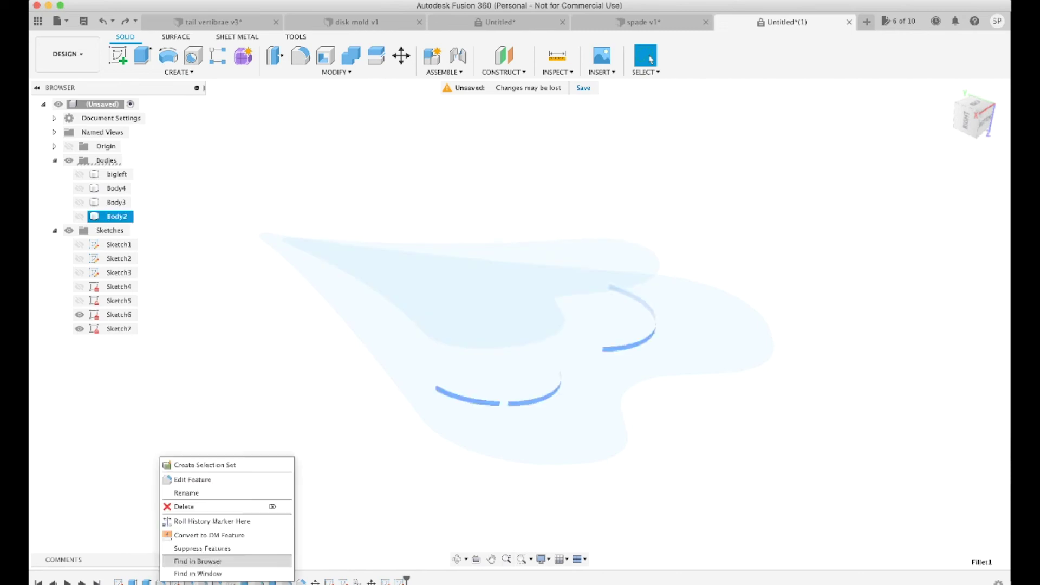
Delete the unwanted timeline feature and check the Body5 loft from the side
{"action": "left_click", "coordinate": [184, 506]}
{"action": "left_click", "coordinate": [527, 309]}
{"action": "left_click", "coordinate": [459, 560]}
{"action": "left_click", "coordinate": [650, 59]}
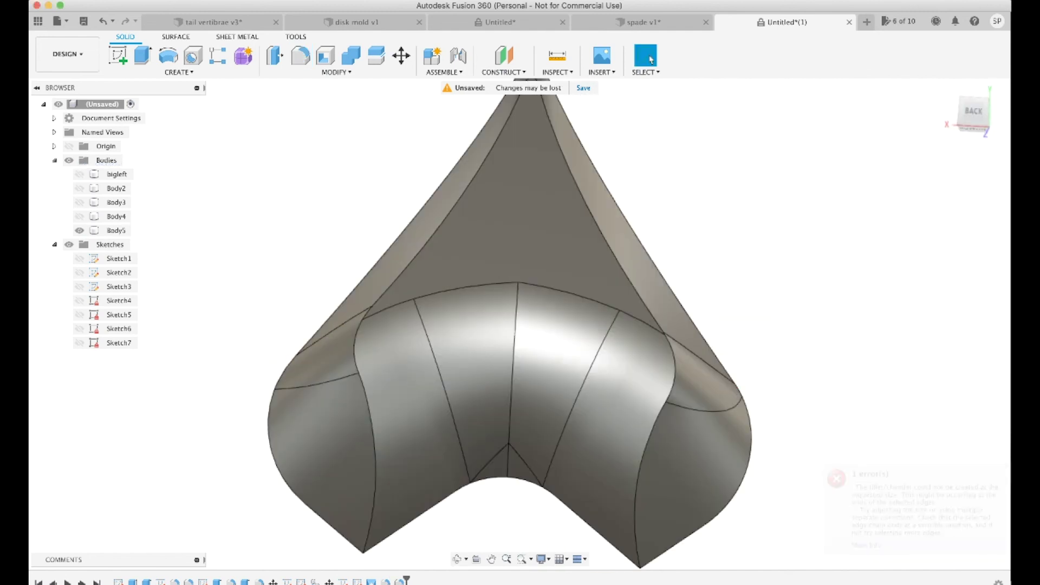
{"action": "middle_click_drag", "start_coordinate": [715, 227], "coordinate": [801, 271], "text": "shift"}
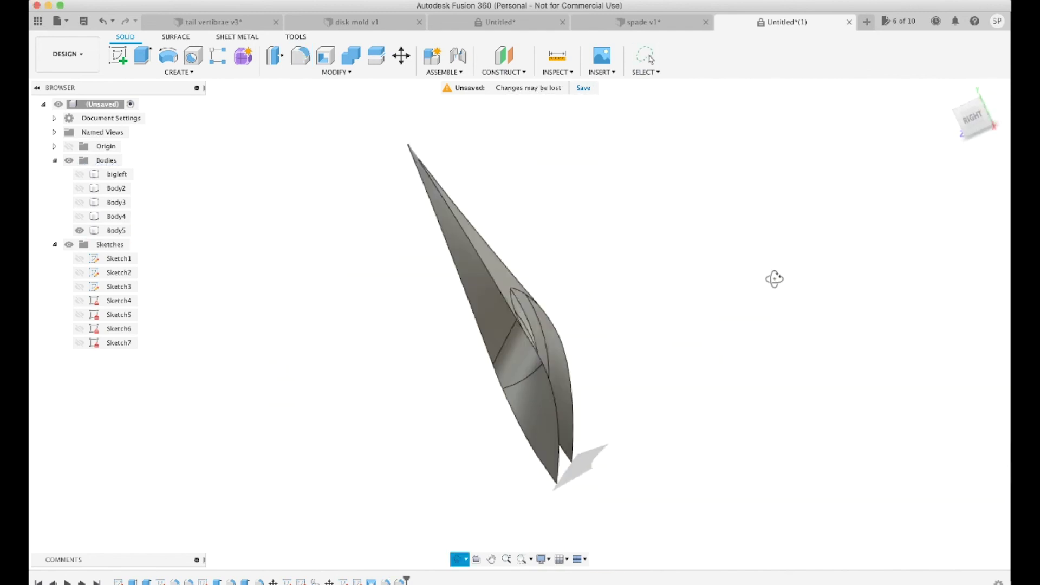
Start a Mirror with Body5 as the body to mirror
{"action": "left_click", "coordinate": [179, 72]}
{"action": "left_click", "coordinate": [127, 262]}
{"action": "left_click", "coordinate": [504, 303]}
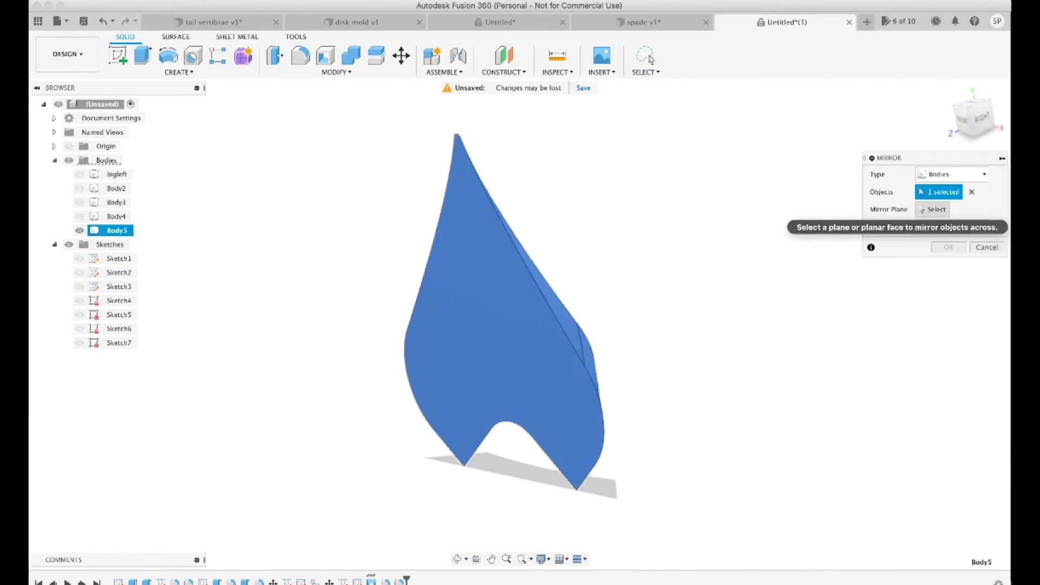
Mirror Body5 across the chosen plane and orbit to inspect the full spade
{"action": "left_click", "coordinate": [465, 389]}
{"action": "left_click", "coordinate": [948, 247]}
{"action": "mouse_move", "coordinate": [544, 339]}
{"action": "middle_mouse_down", "text": "shift"}
{"action": "mouse_move", "coordinate": [476, 366]}
{"action": "mouse_move", "coordinate": [197, 372]}
{"action": "mouse_move", "coordinate": [551, 396]}
{"action": "mouse_move", "coordinate": [650, 60]}
{"action": "middle_mouse_up", "text": "shift"}
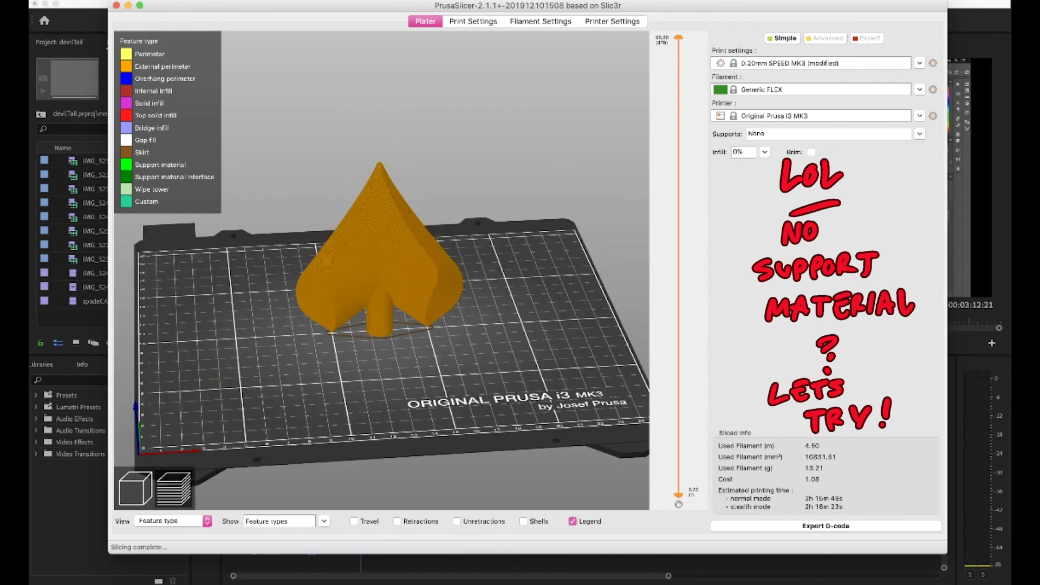
{"action": "scroll", "coordinate": [382, 271], "scroll_direction": "up", "scroll_amount": 5}
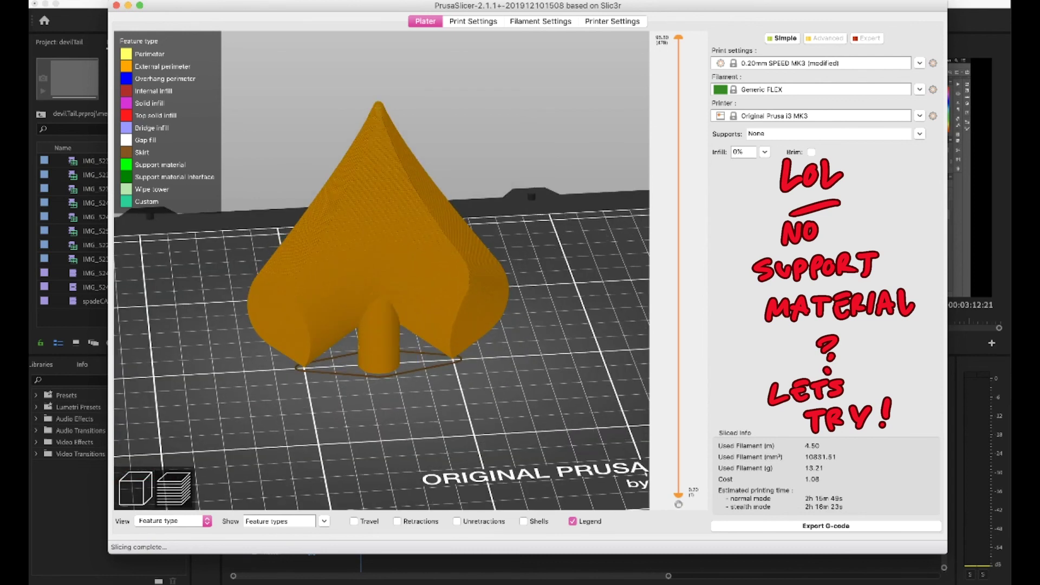